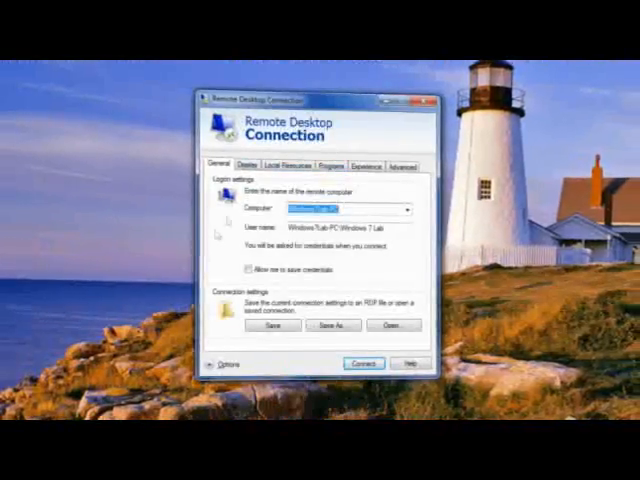
Show the Display settings: 1280 by 720 remote desktop size and 32-bit colour
{"action": "left_click", "coordinate": [247, 165]}
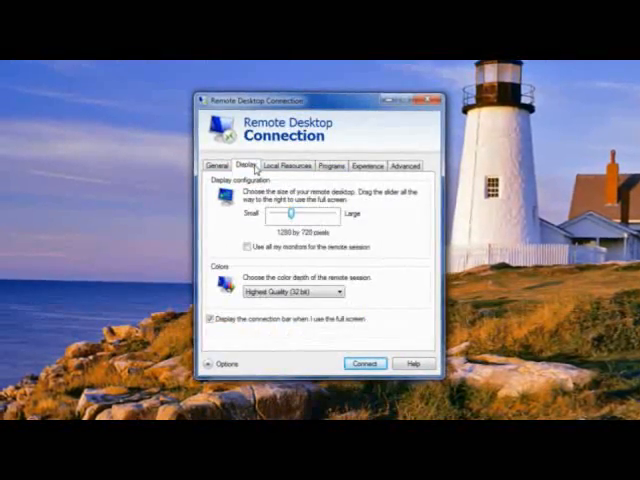